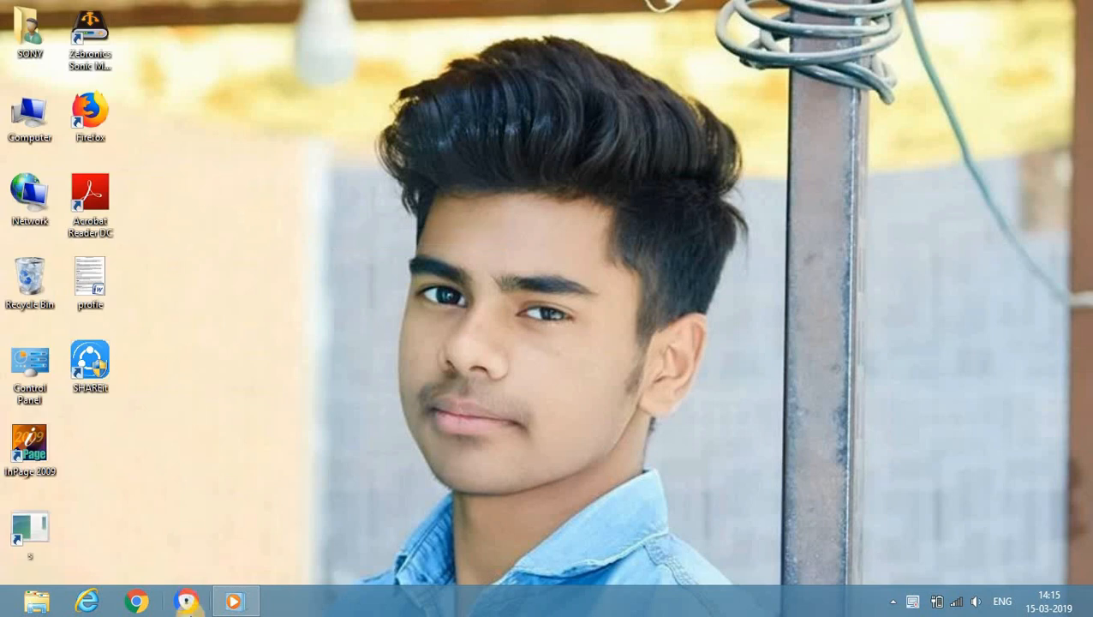
Open a maximized web browser window and search the web for "online pdf editor"
left_click(187, 601)
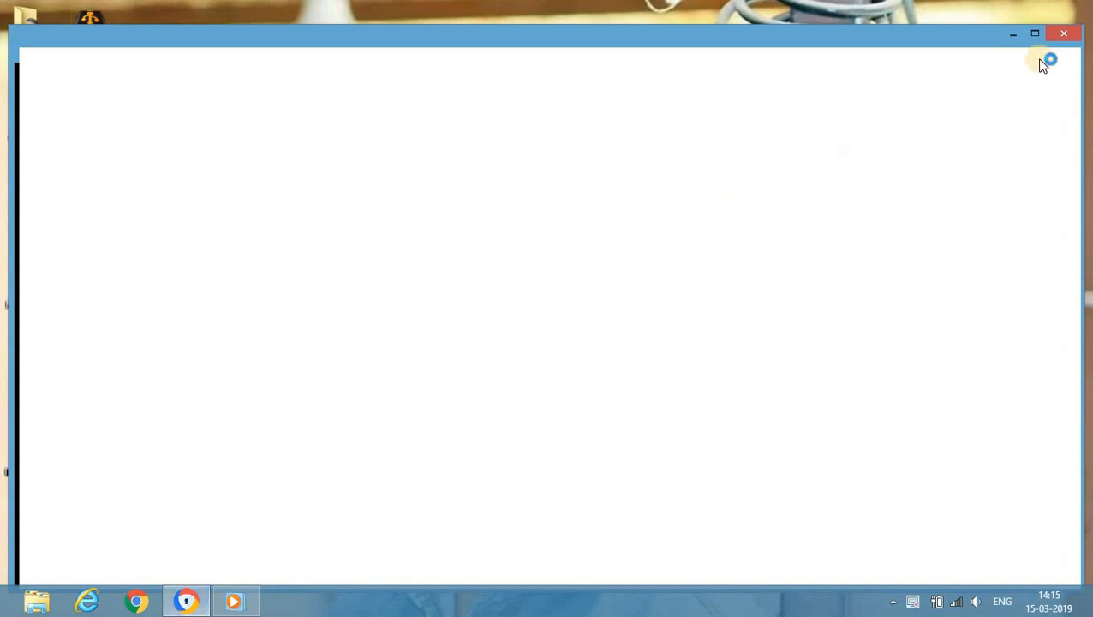
left_click(1034, 32)
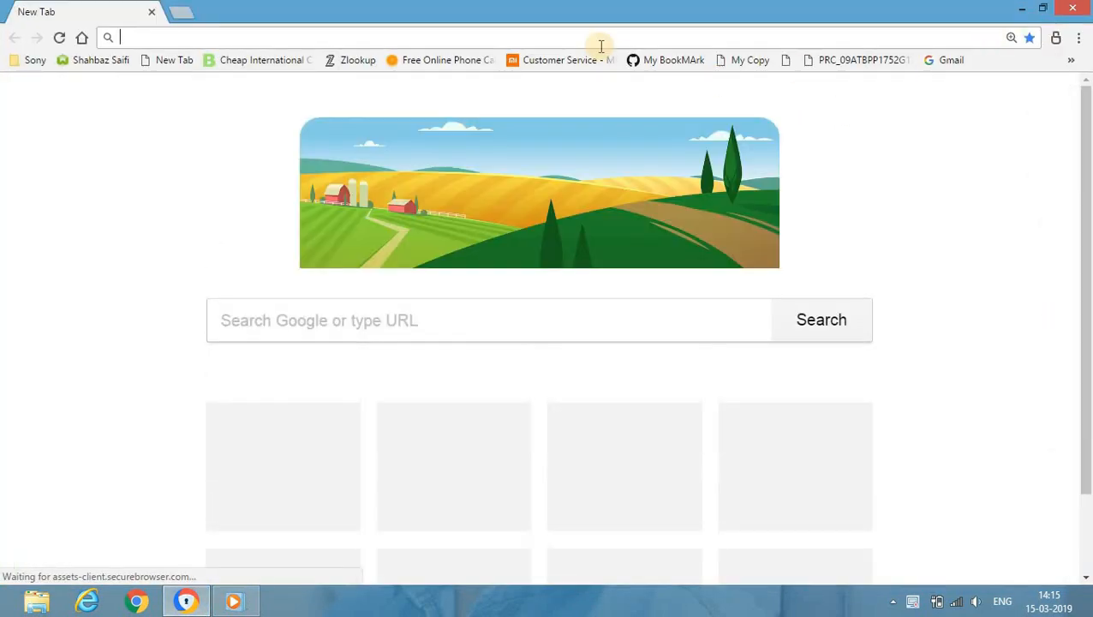
type("onli")
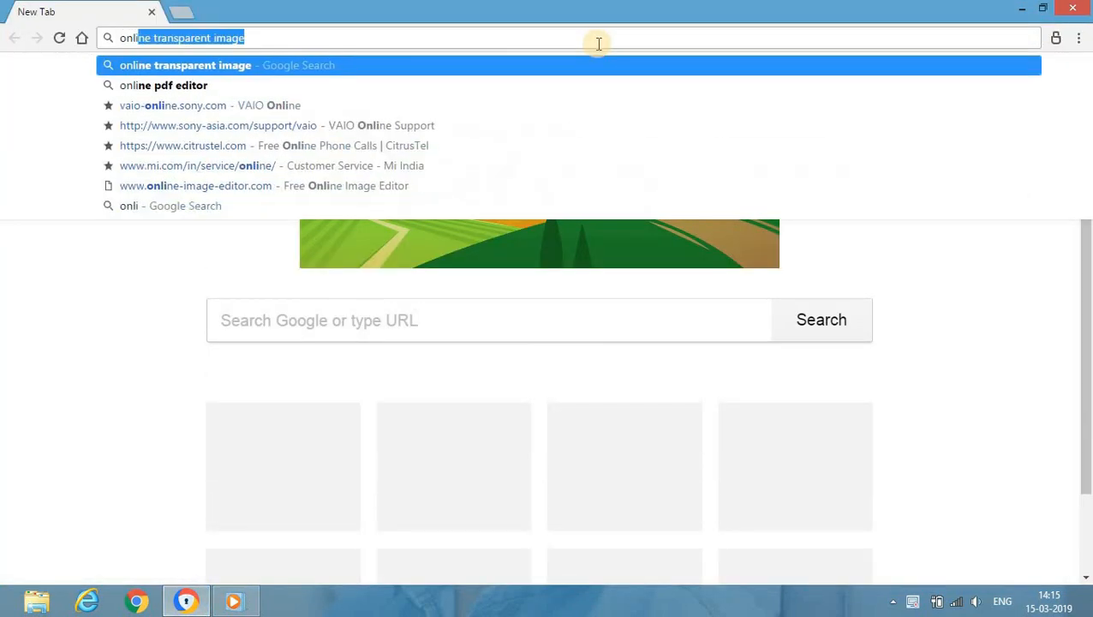
type("ne pdf edi")
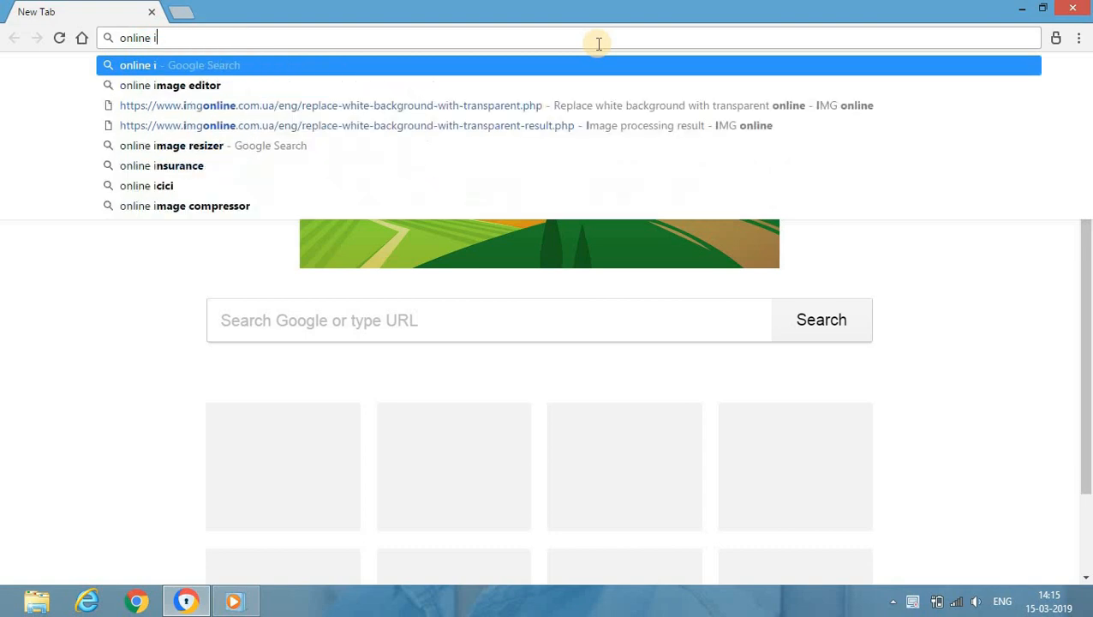
key("BackSpace")
type("pdf")
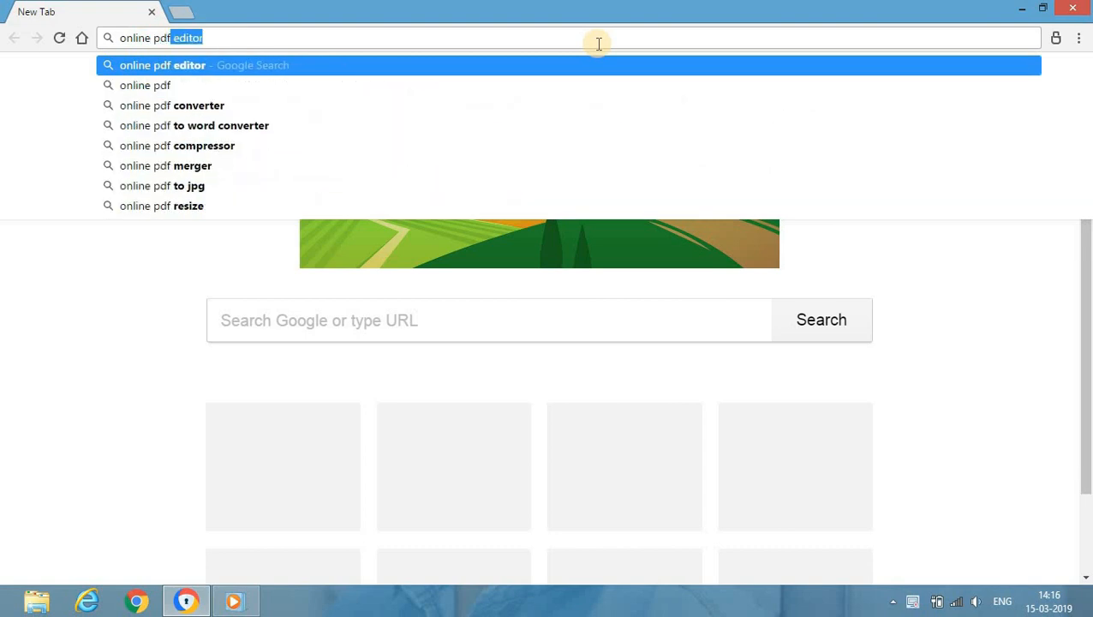
key("BackSpace")
key("Up")
key("Return")
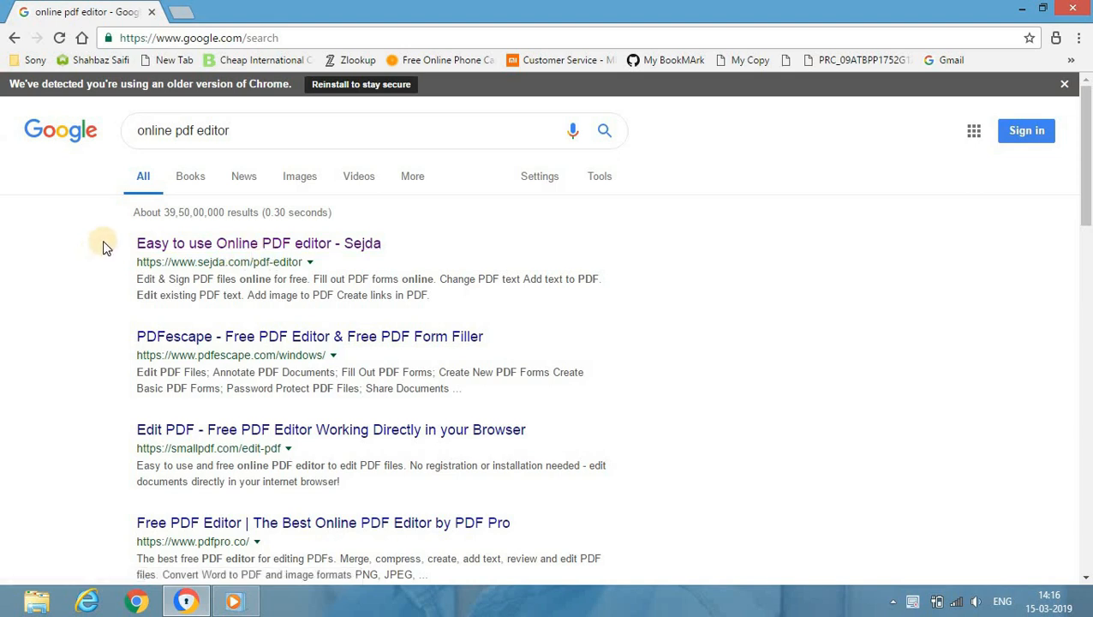
Open the Sejda Online PDF editor page from the search results
left_click_drag(132, 236, 139, 234)
left_click(137, 234)
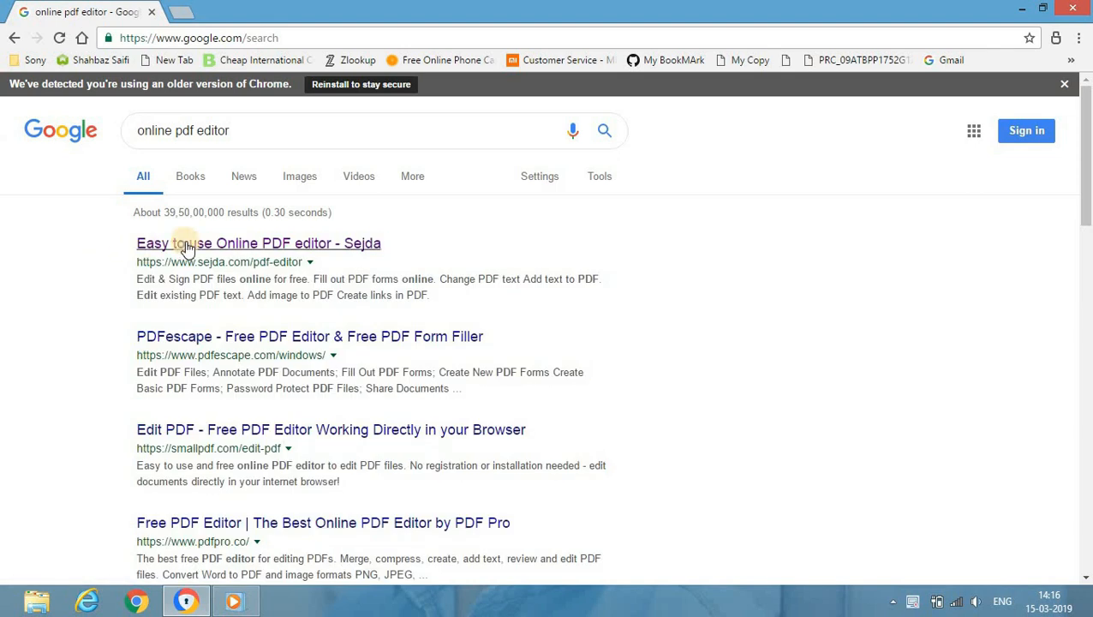
left_click(187, 245)
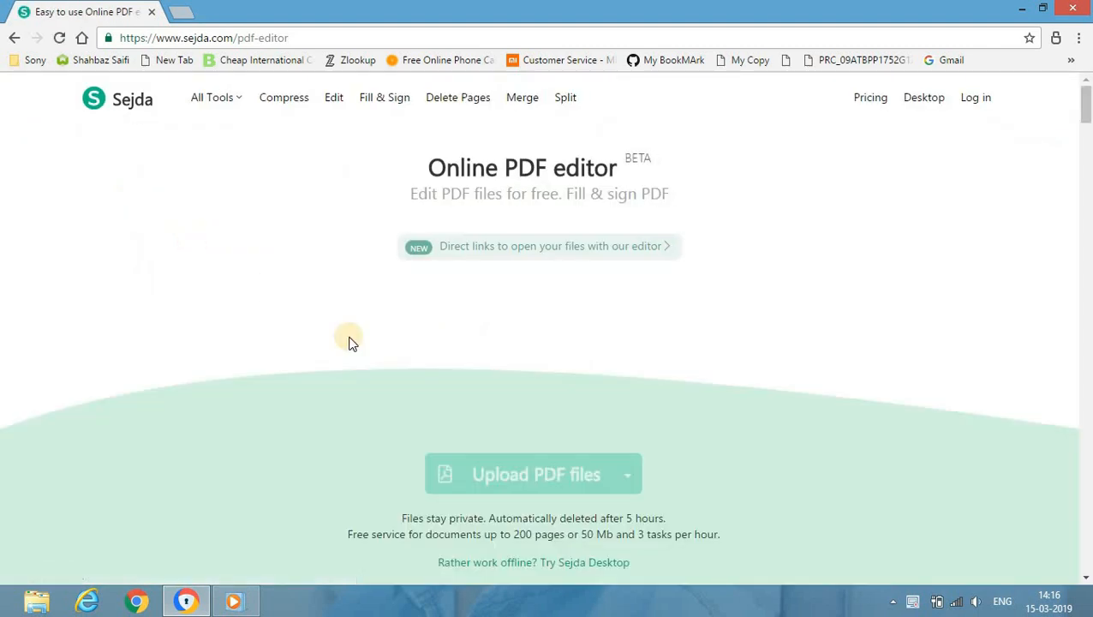
Upload the Goibibo FLIGHT PDF from the SONY folder for editing
left_click(492, 475)
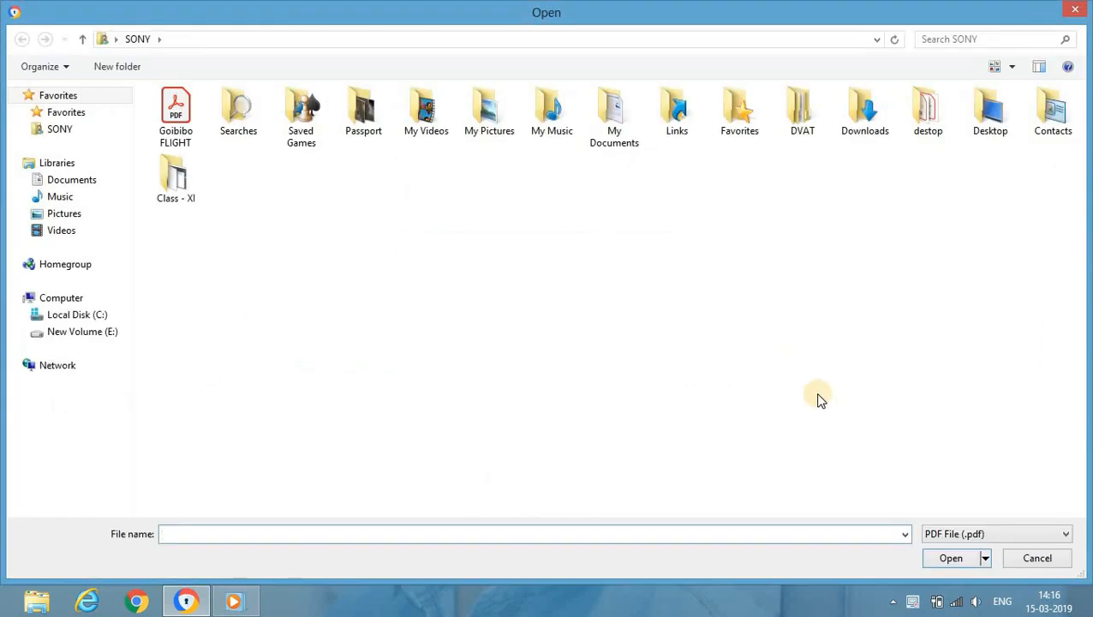
left_click(165, 139)
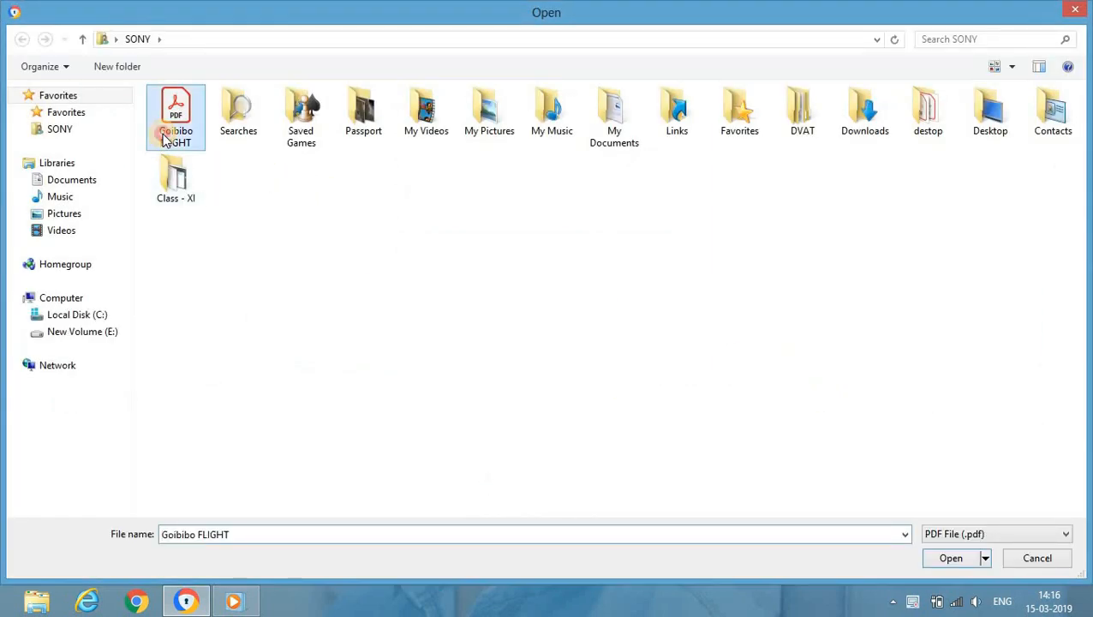
double_click(165, 139)
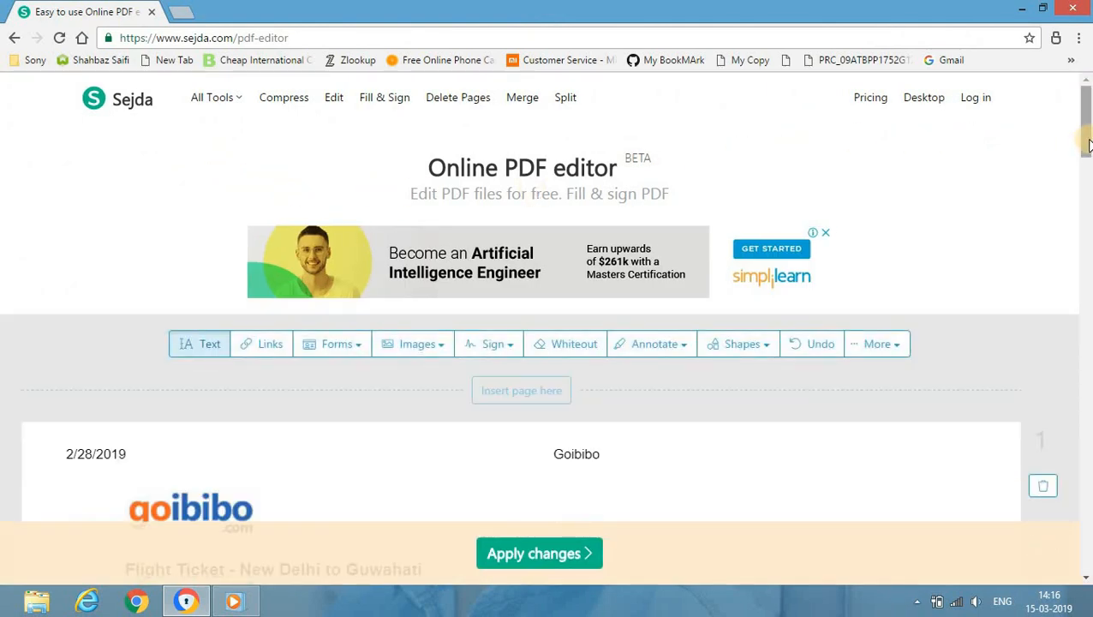
Examine the ticket's passenger name, date, time, route, fare rules and baggage sections
mouse_move(1086, 147)
left_mouse_down()
mouse_move(1088, 212)
mouse_move(1087, 161)
left_mouse_up()
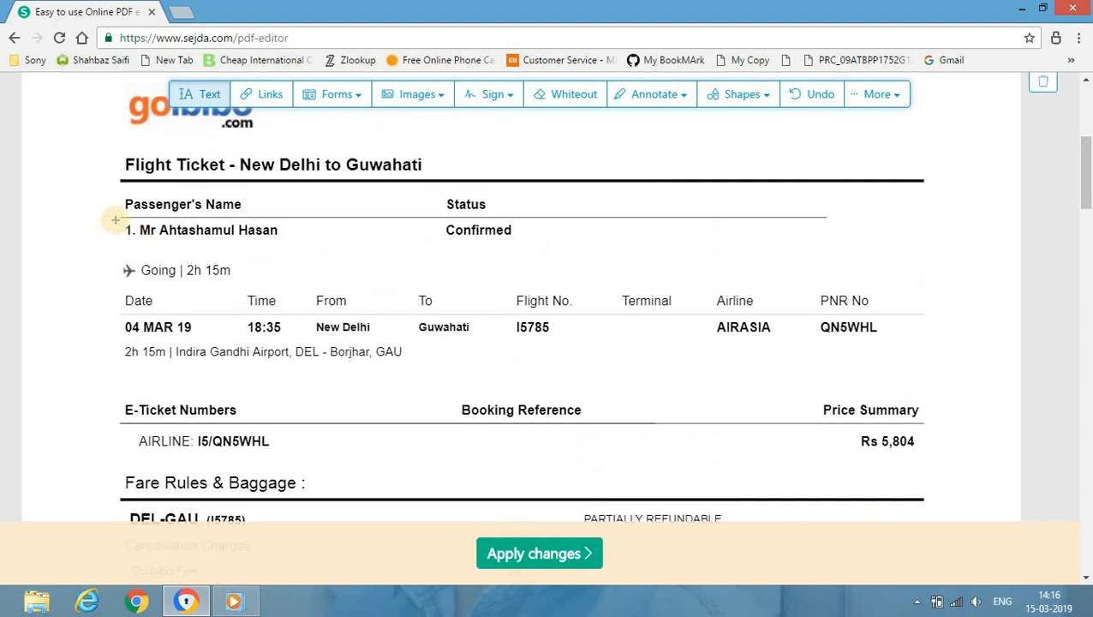
left_click_drag(114, 219, 307, 242)
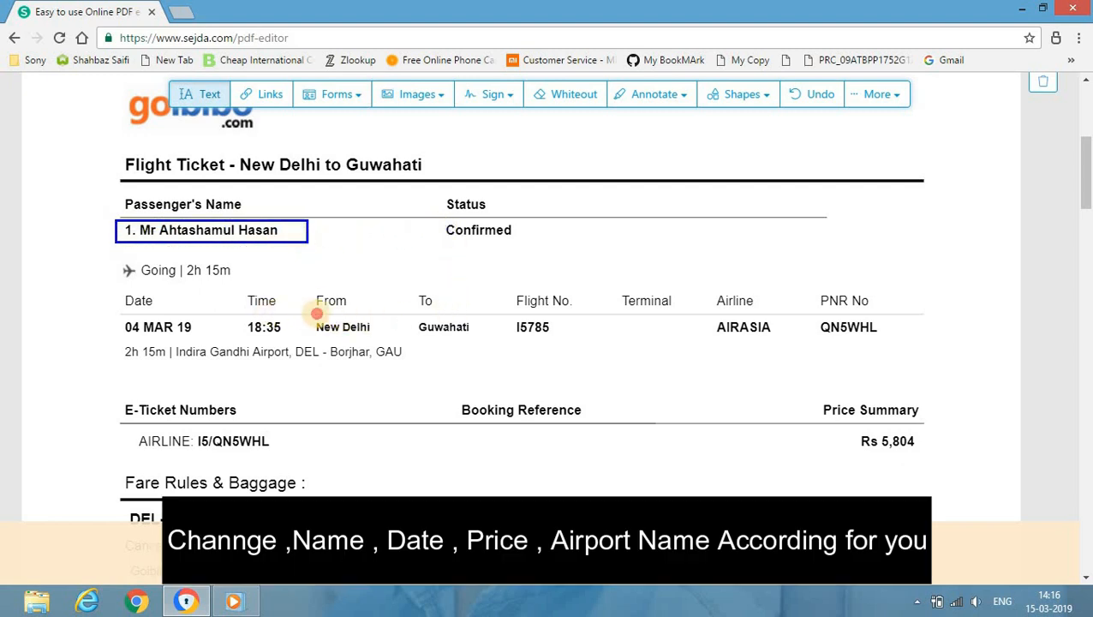
left_click_drag(311, 318, 364, 290)
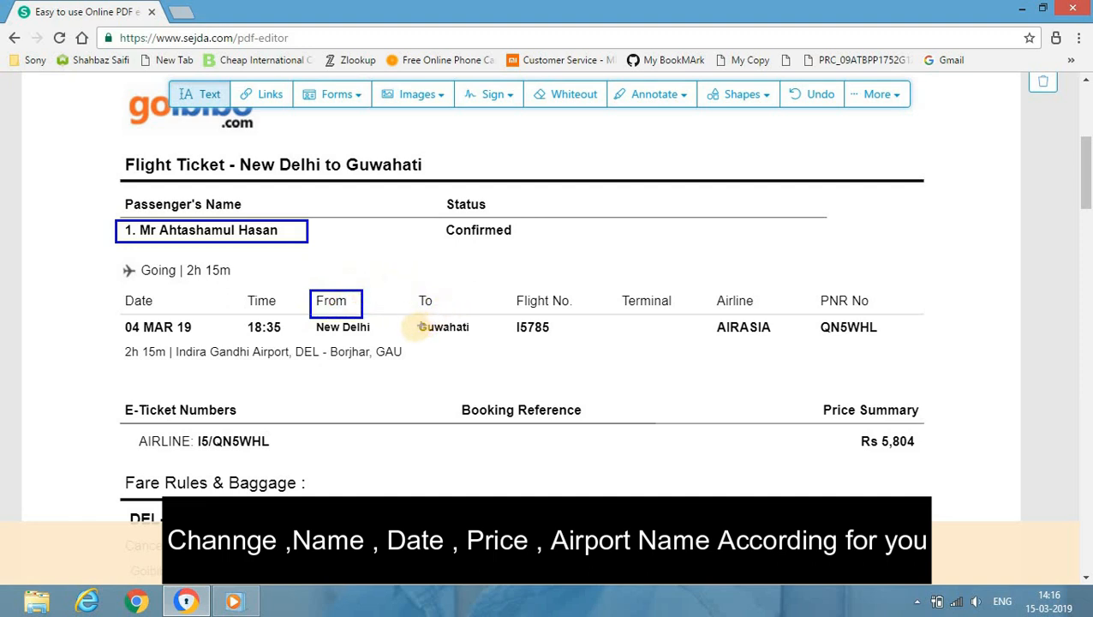
left_click_drag(408, 318, 461, 285)
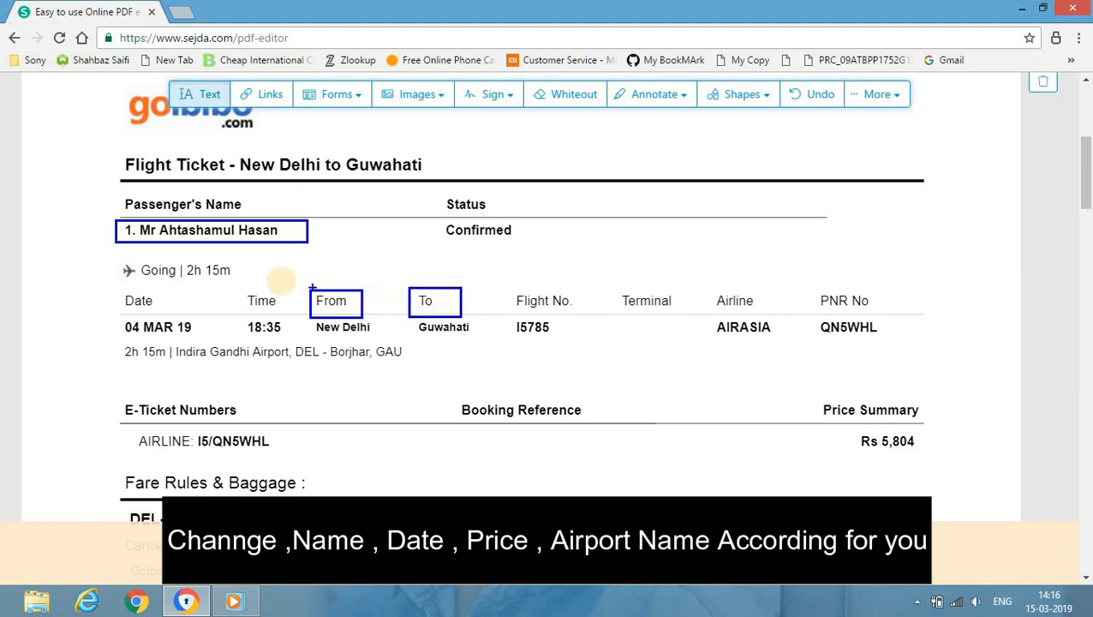
left_click_drag(120, 294, 289, 316)
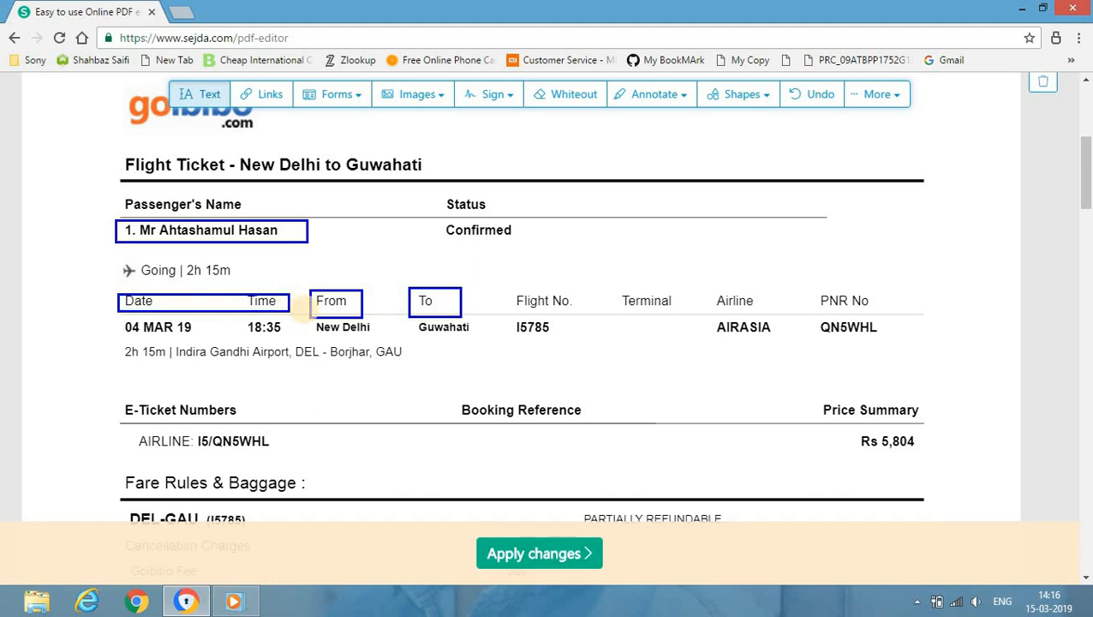
key("ctrl+z")
key("ctrl+z")
key("ctrl+z")
key("ctrl+z")
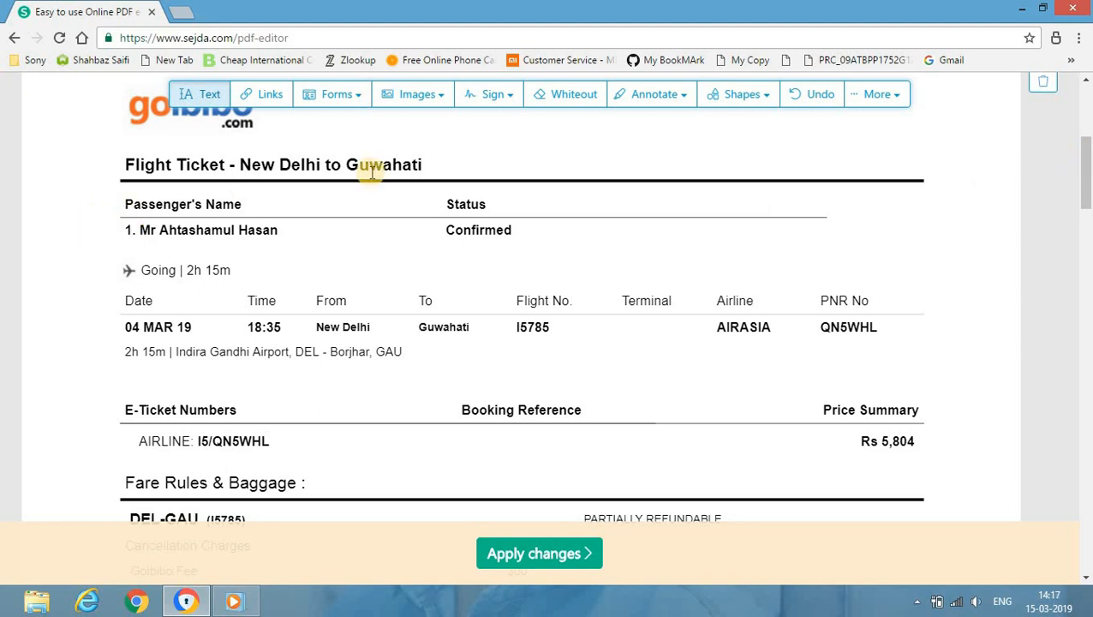
left_click_drag(1088, 147, 1086, 195)
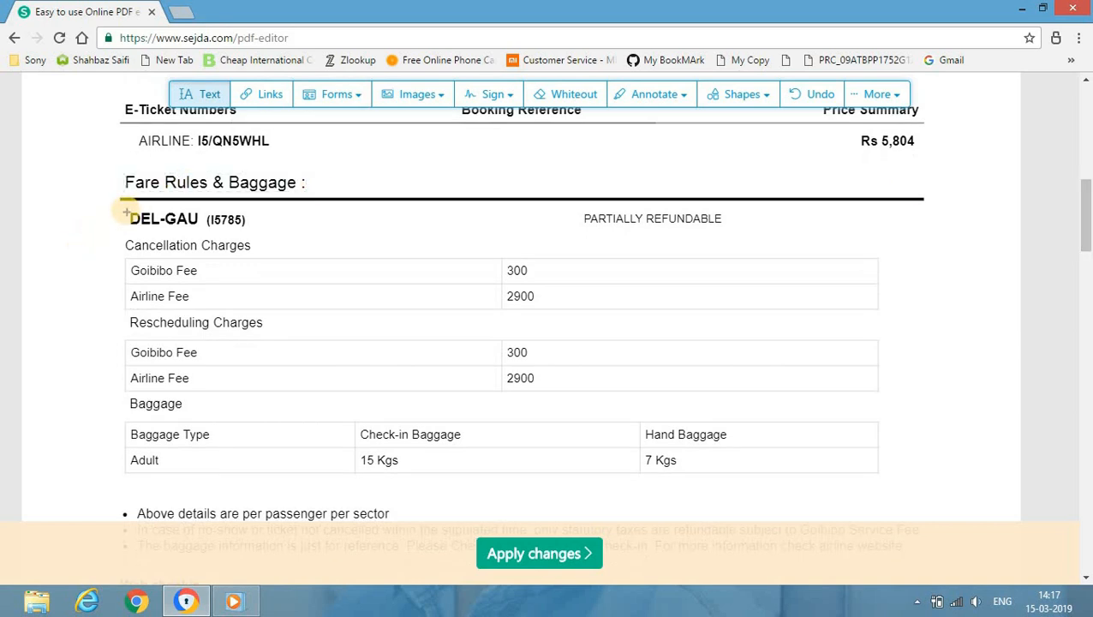
left_click_drag(126, 211, 204, 225)
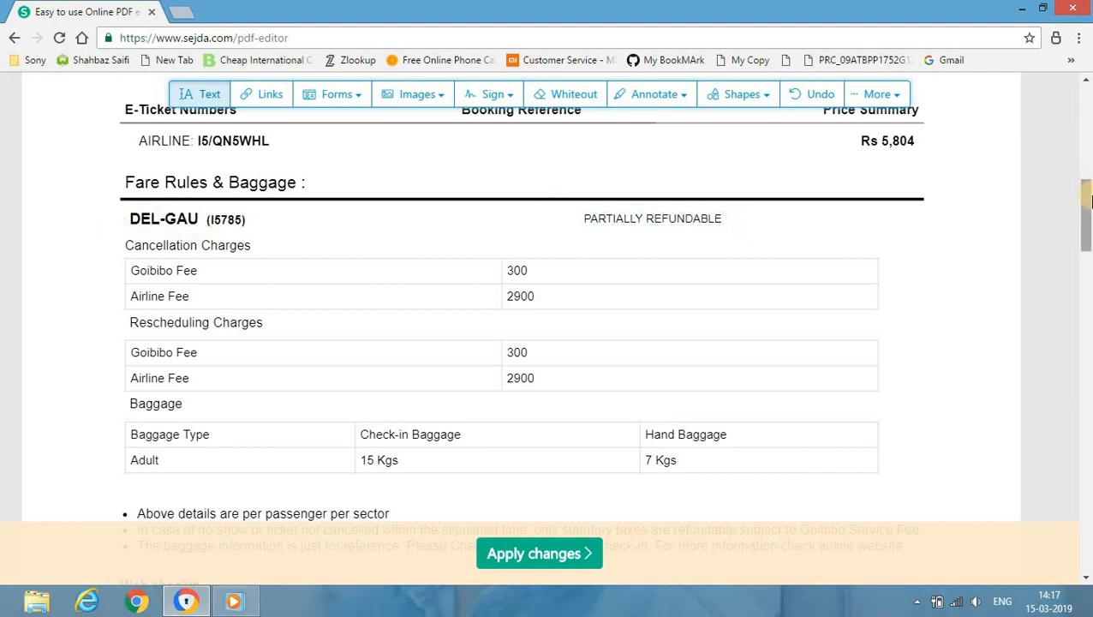
left_click_drag(1088, 198, 1088, 300)
left_click(1086, 79)
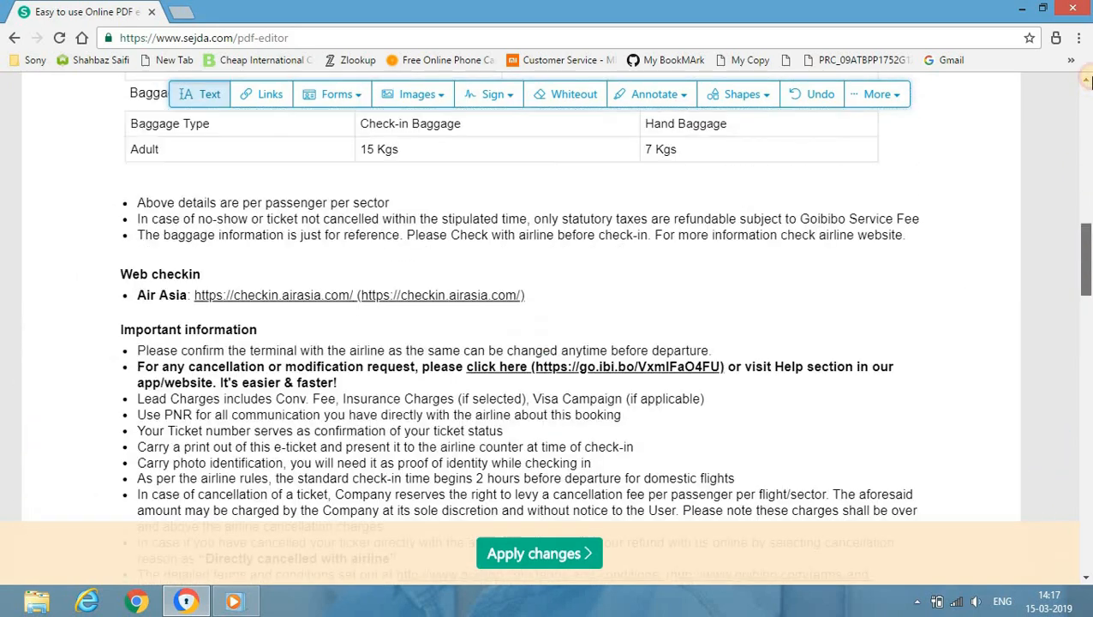
scroll(1086, 79, "up", 10)
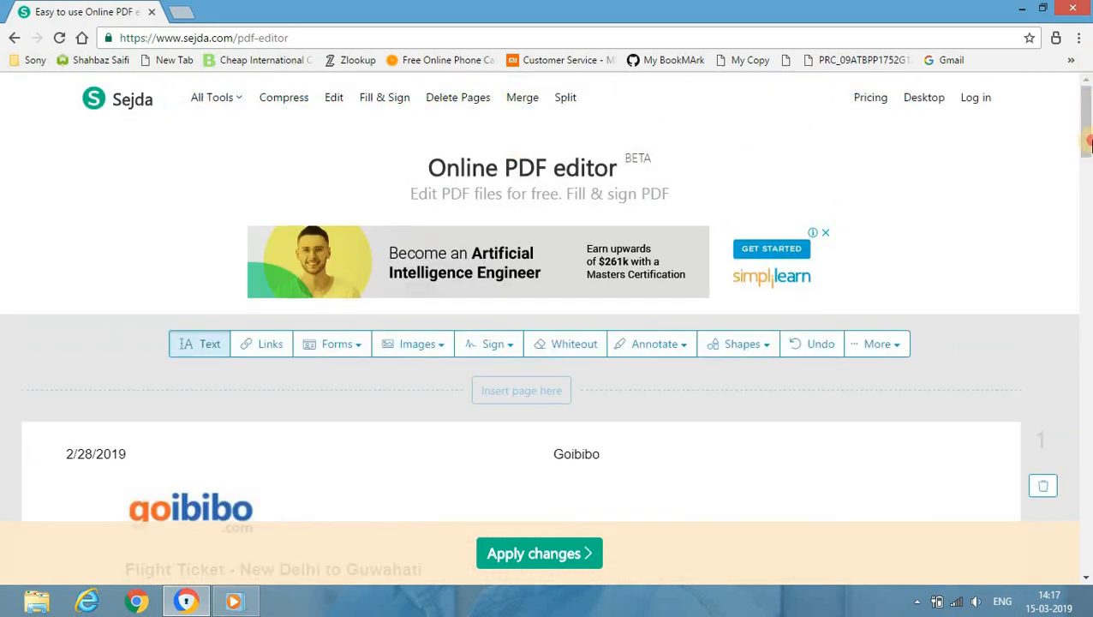
Replace the passenger's full name on the ticket after "Mr" and replace the original font with a visually similar one
left_click_drag(1088, 143, 736, 199)
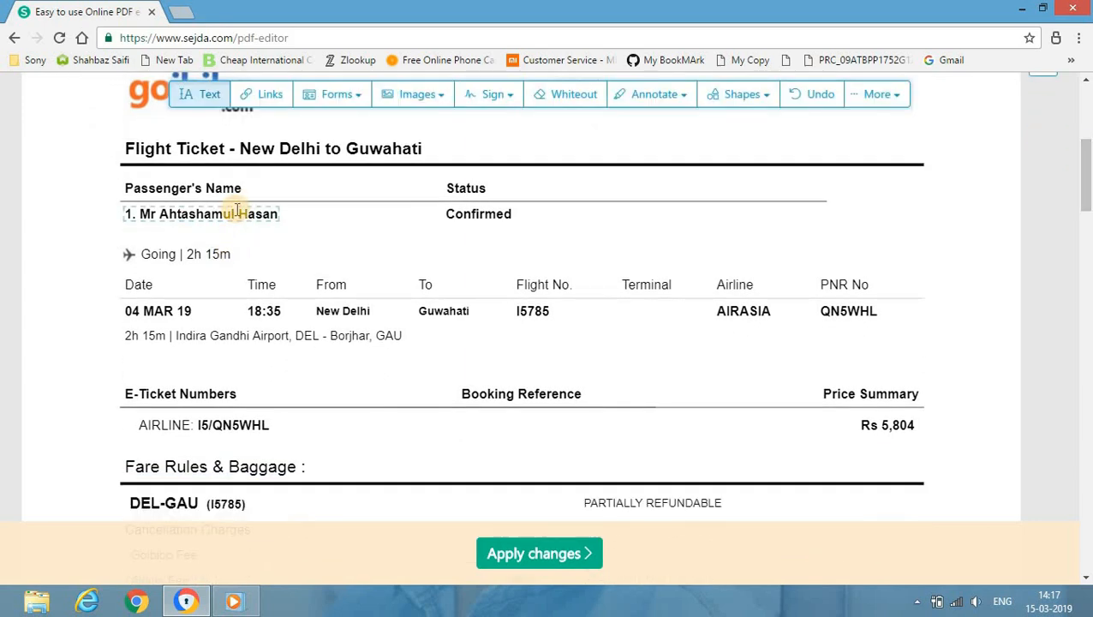
left_click(238, 212)
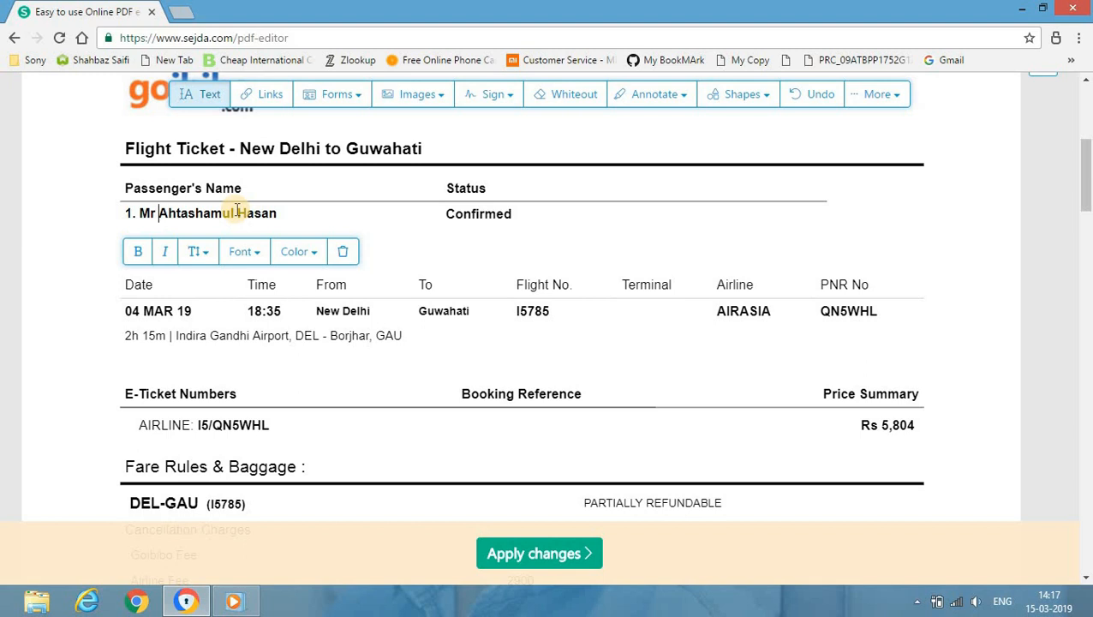
key("Delete")
key("Delete")
key("Delete")
key("Delete")
key("Delete")
key("Delete")
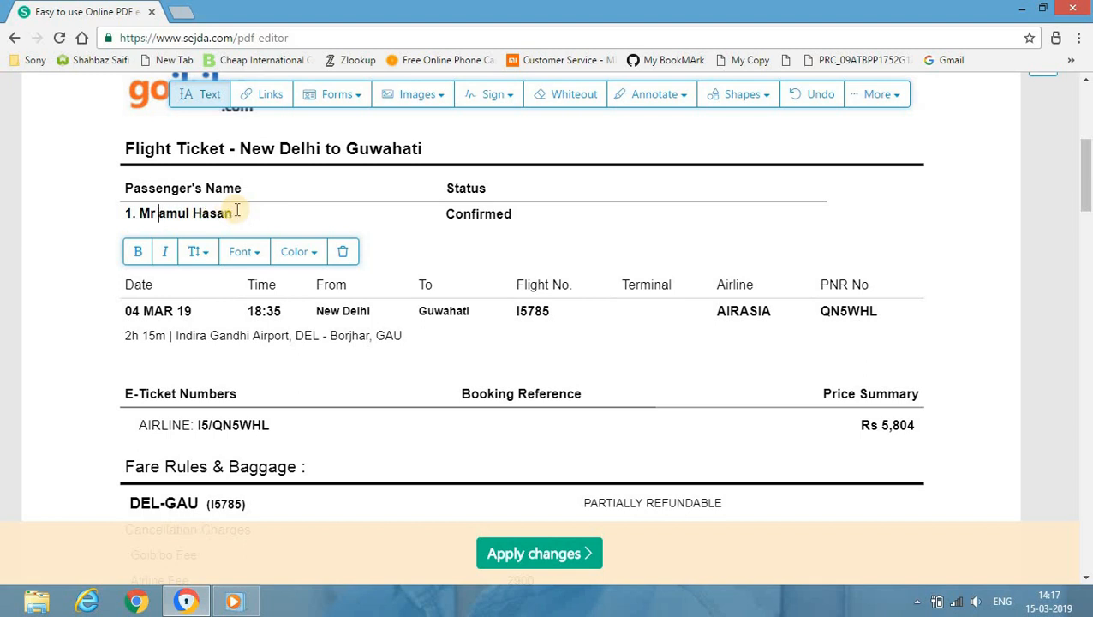
key("Delete")
key("Delete")
key("Delete")
key("Delete")
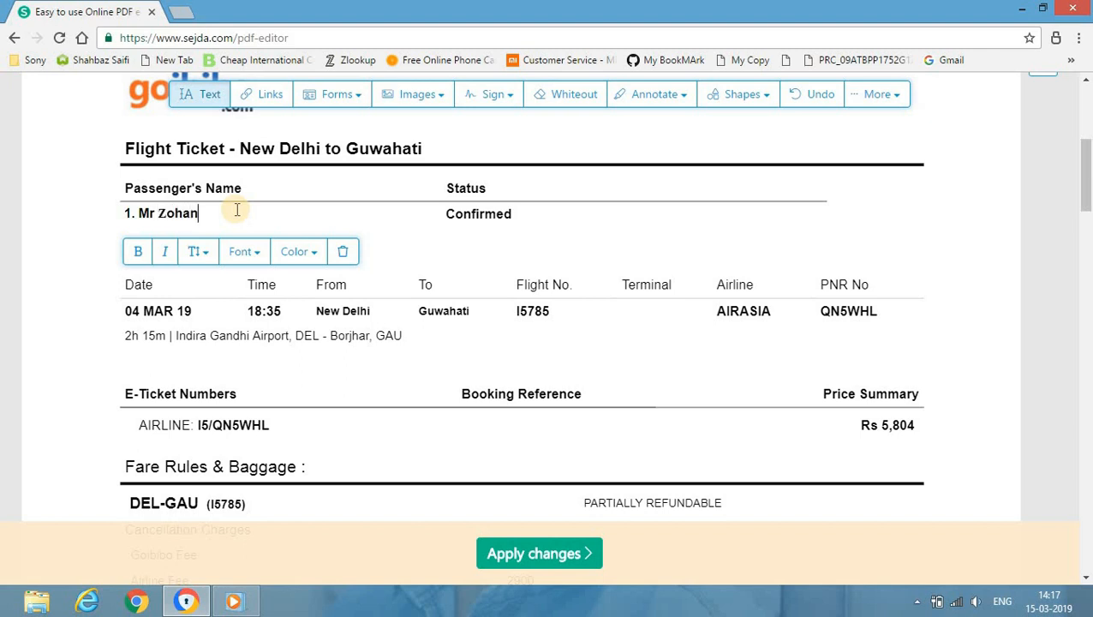
type("Saifi")
left_click(1038, 193)
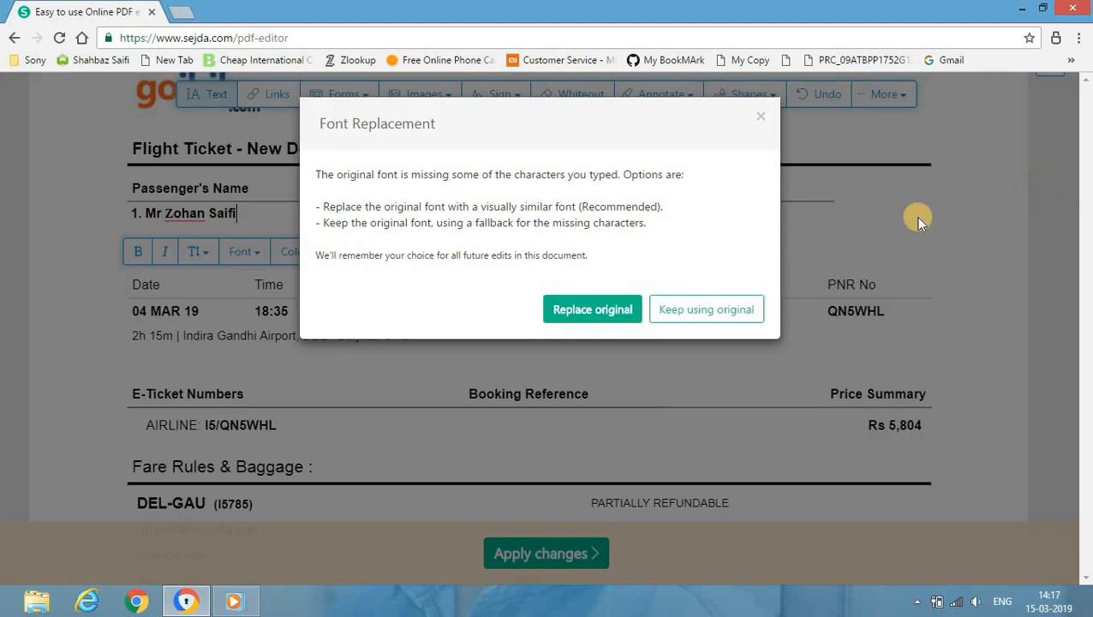
left_click(615, 312)
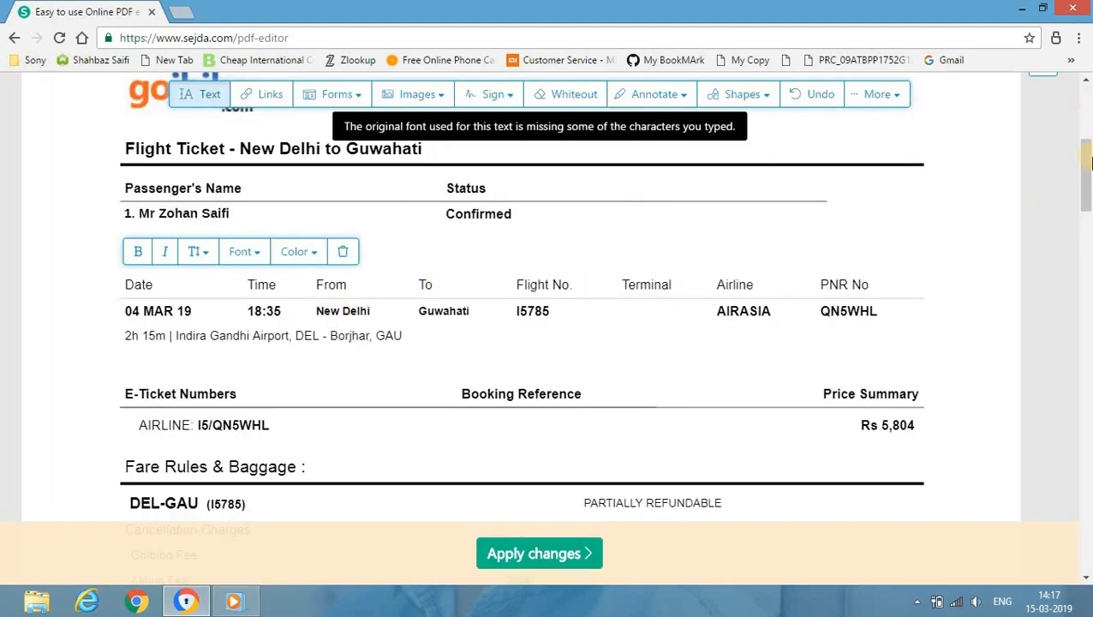
Change the destination city under the ticket's To heading to Mumbai
mouse_move(1086, 163)
left_mouse_down()
mouse_move(1088, 173)
mouse_move(1069, 176)
left_mouse_up()
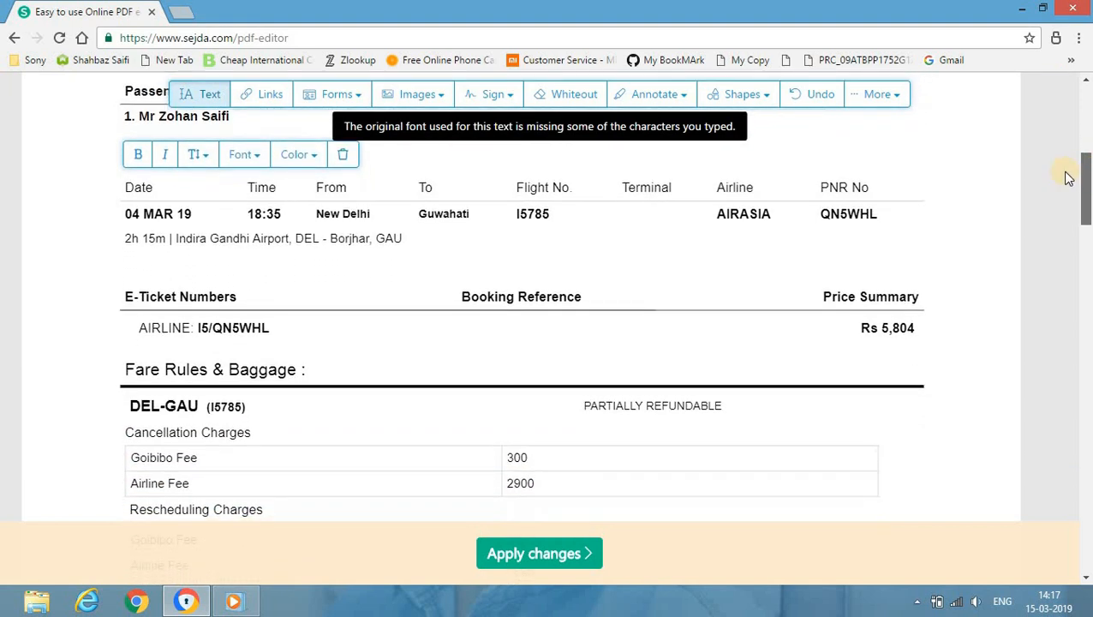
left_click(444, 216)
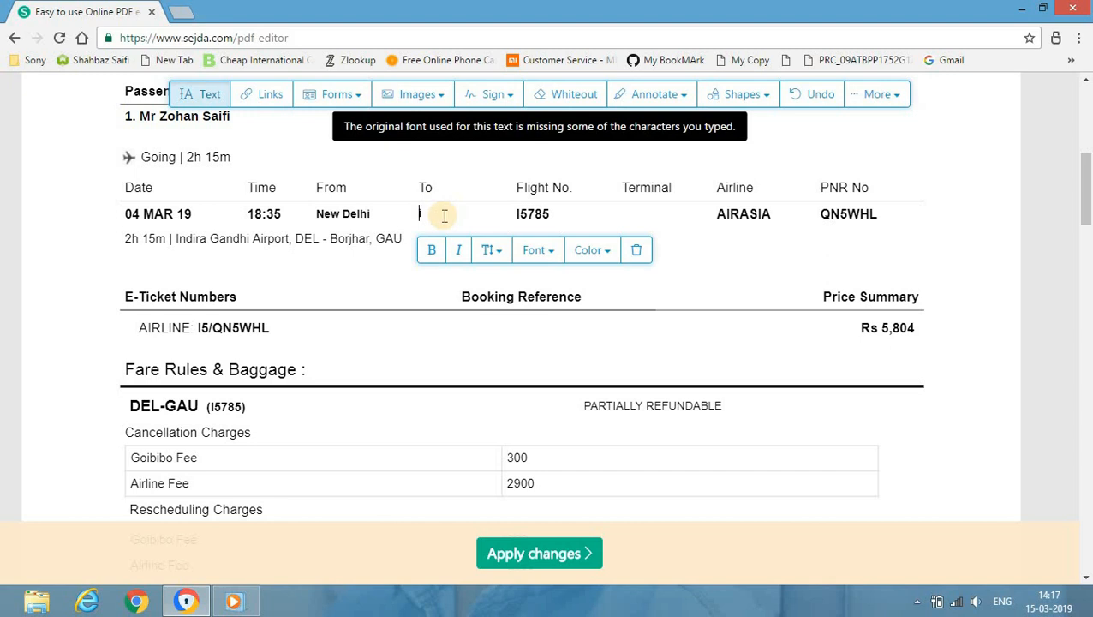
type("Mumbai")
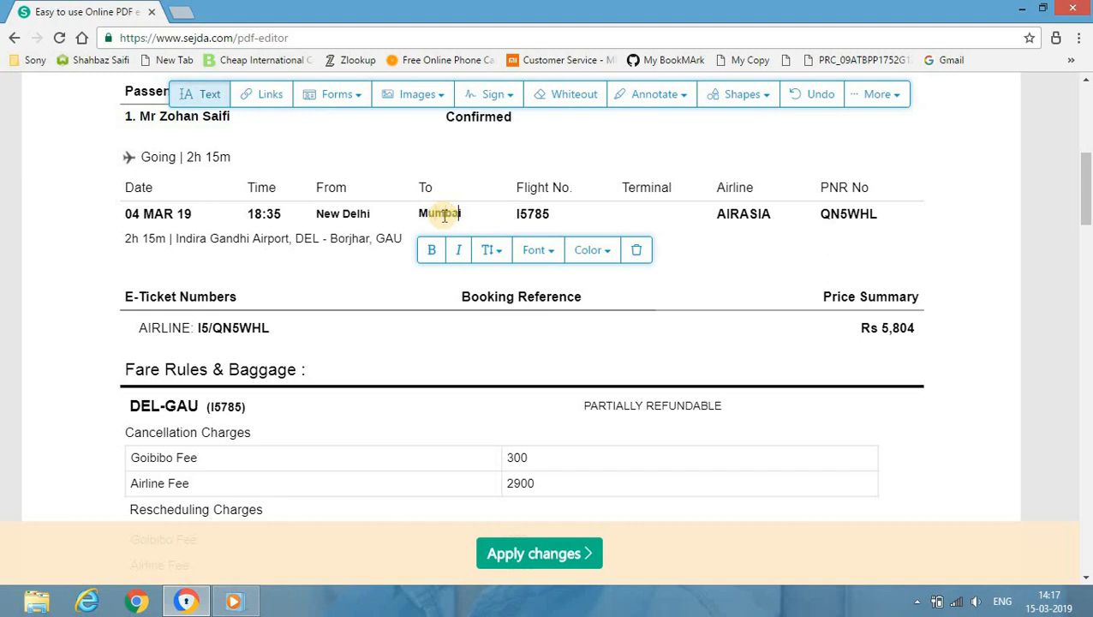
left_click(1034, 210)
Change the arrival airport and its code in the line below the flight details to "Mumbai, Mux"
scroll(471, 197, "down", 1)
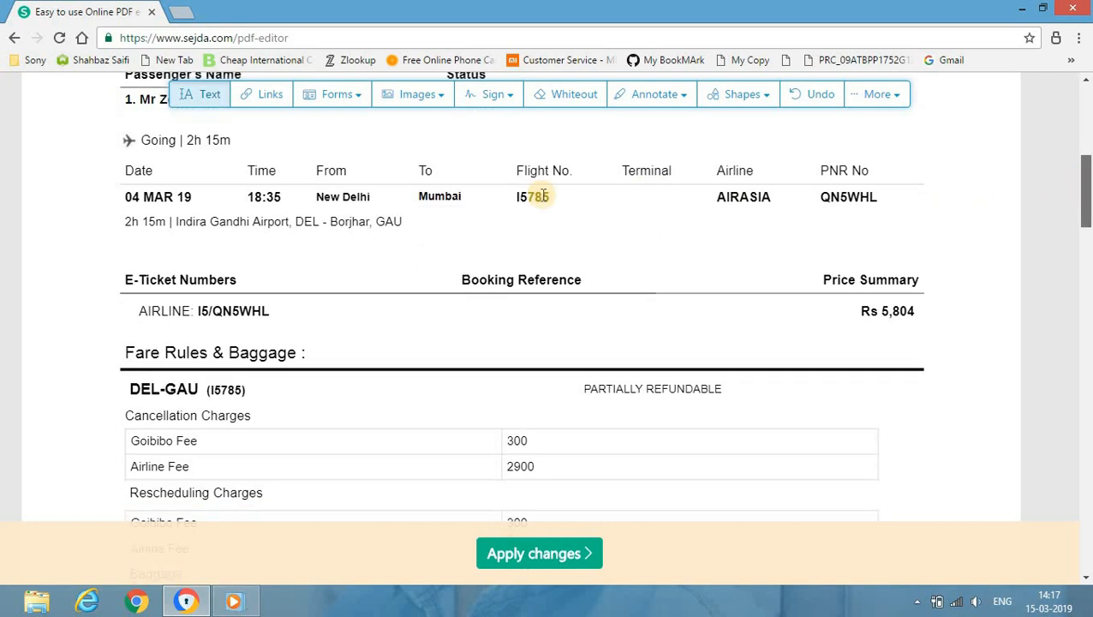
left_click(351, 215)
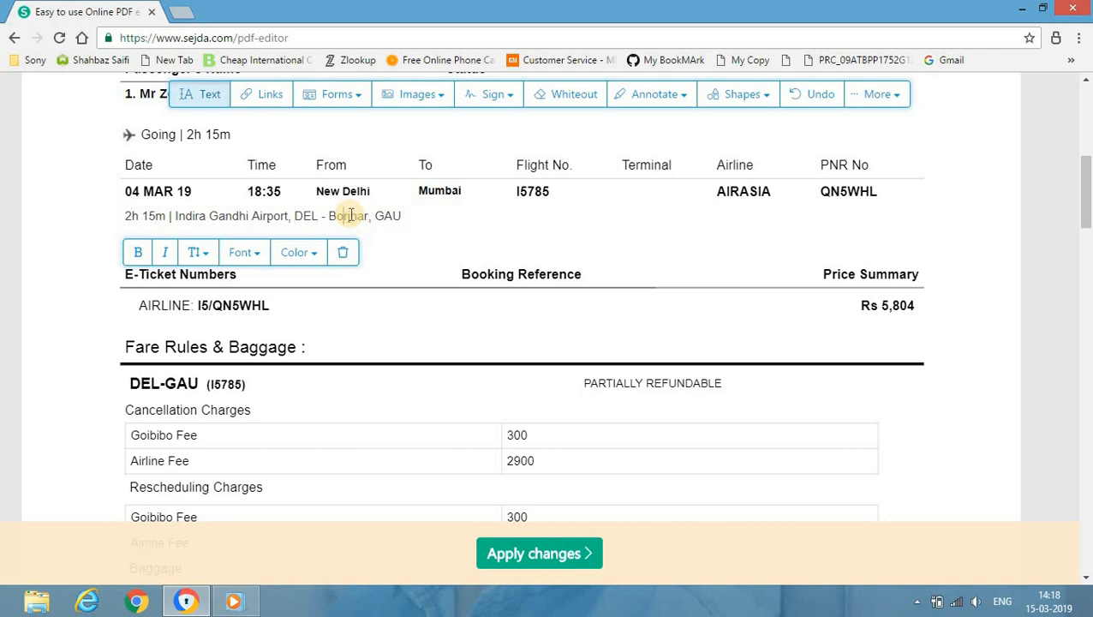
key("Delete")
type(",")
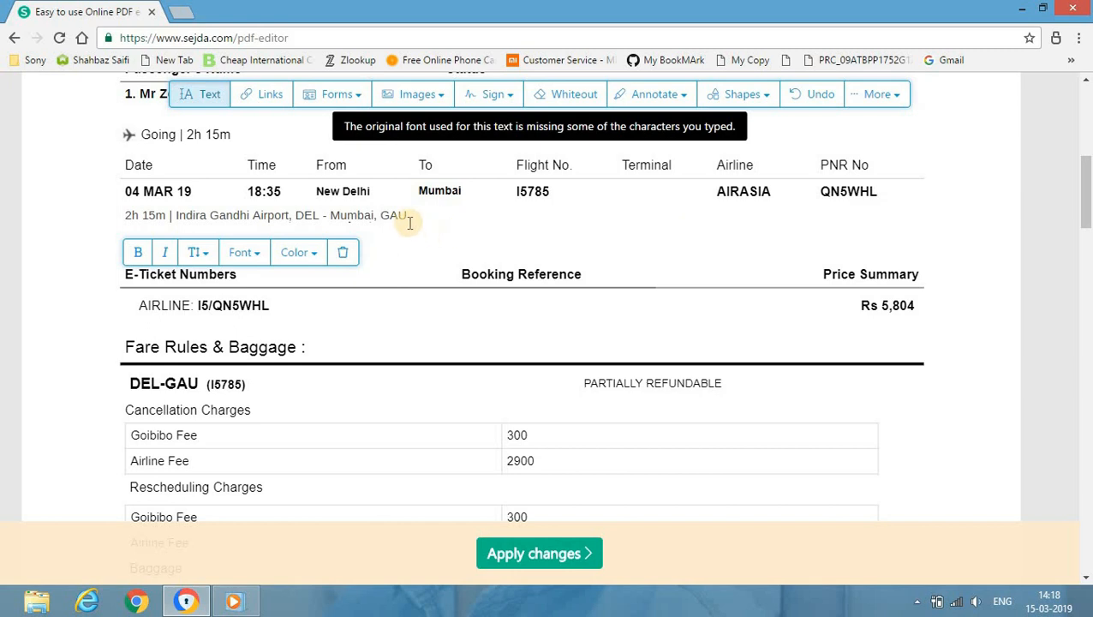
key("Delete")
key("Delete")
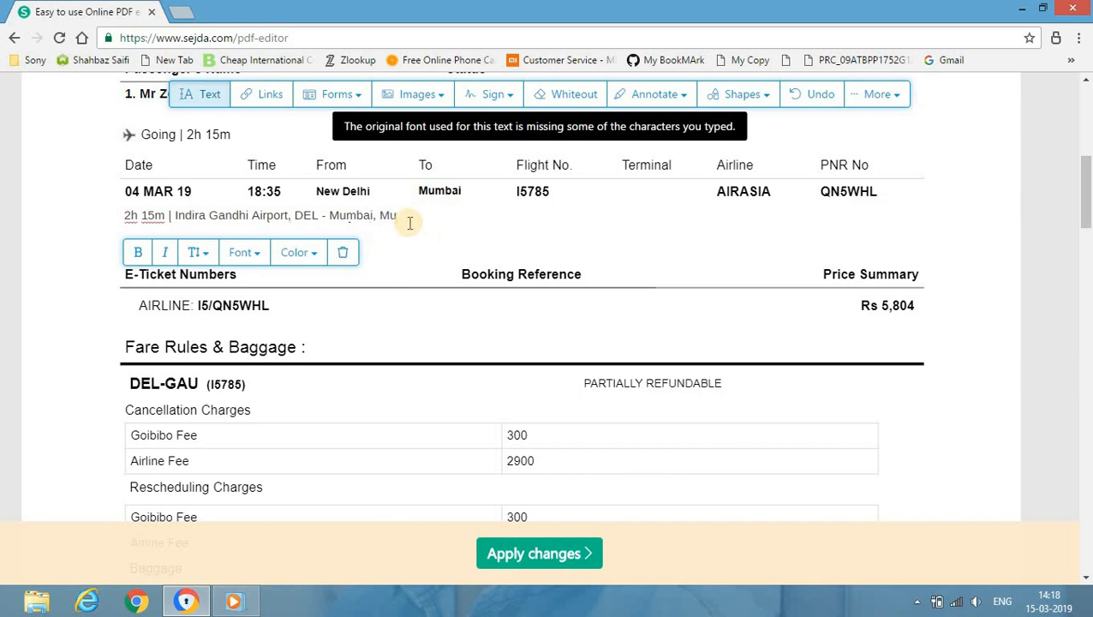
left_click(1063, 190)
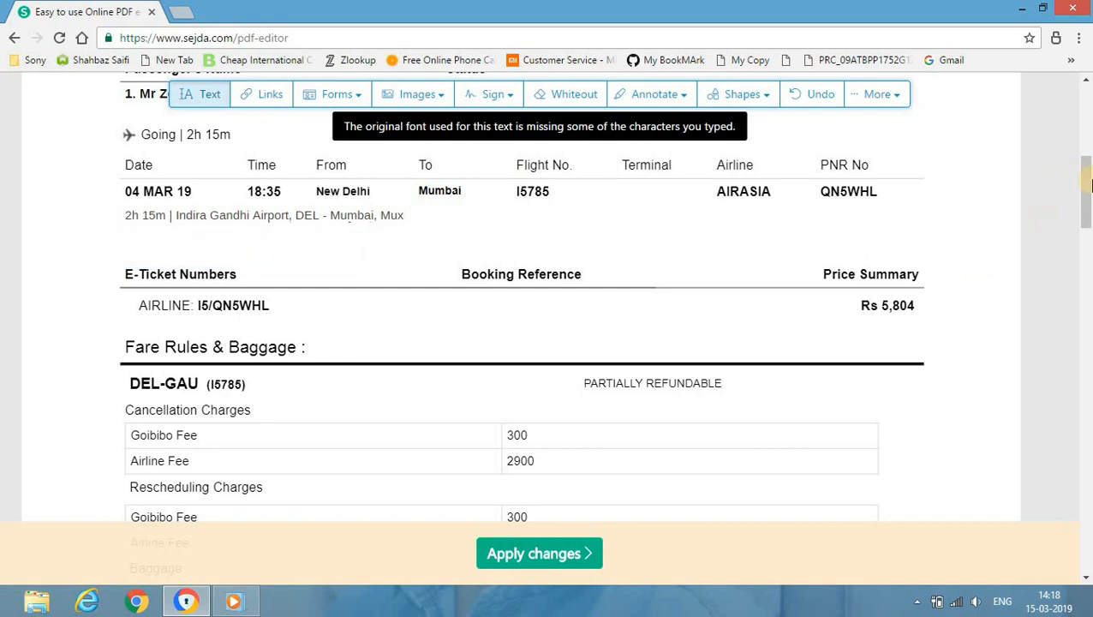
Change the ticket price under Price Summary to Rs 12,804
scroll(1084, 197, "down", 1)
left_click(893, 294)
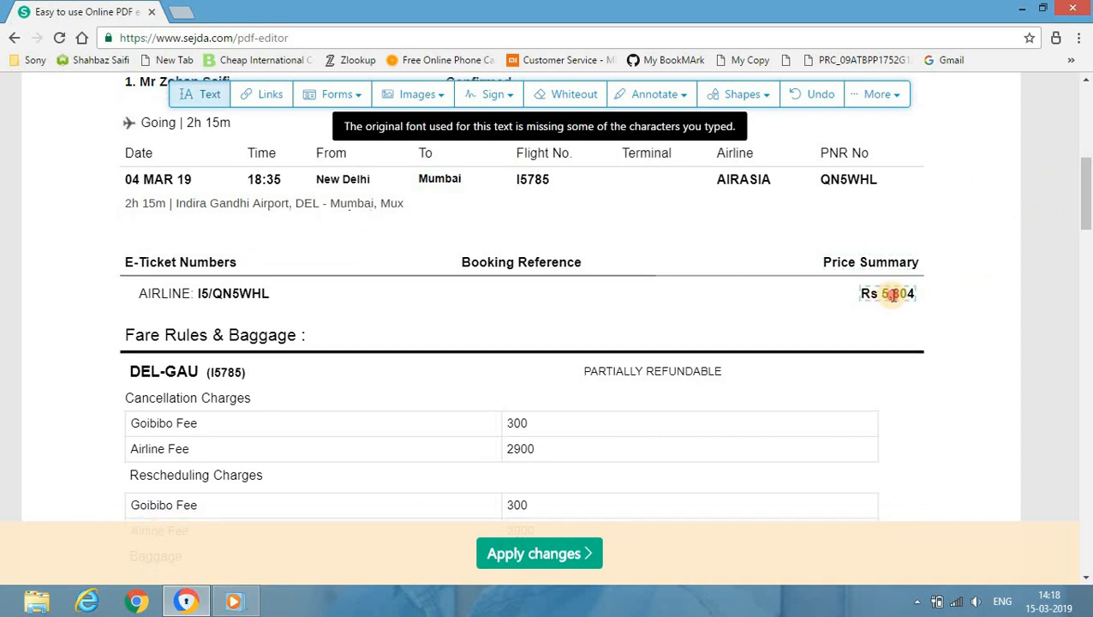
left_click(893, 293)
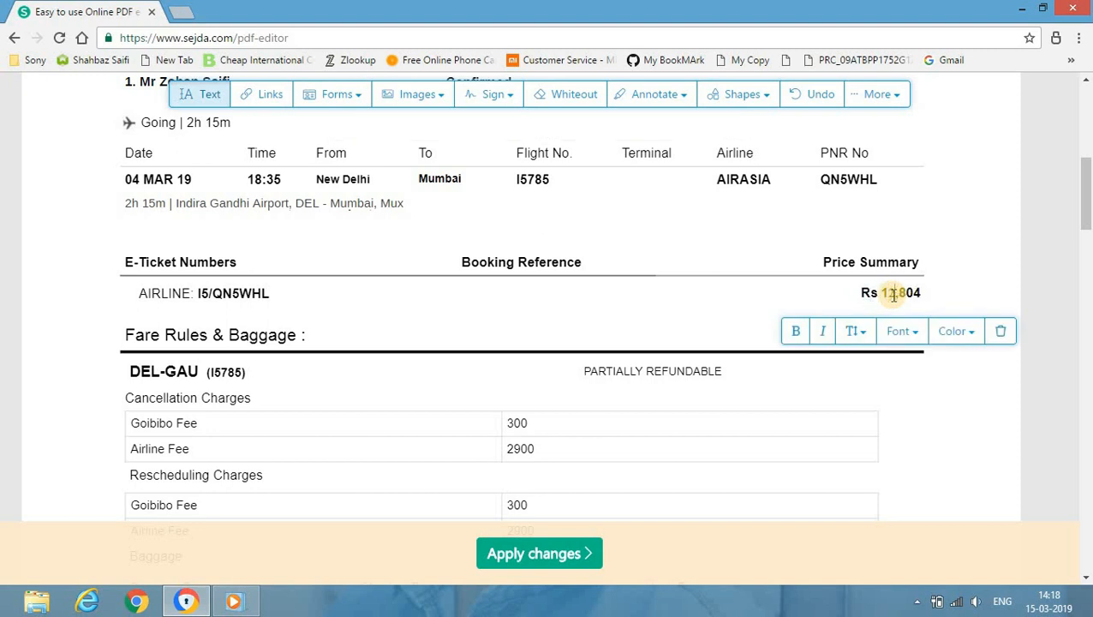
left_click(1070, 230)
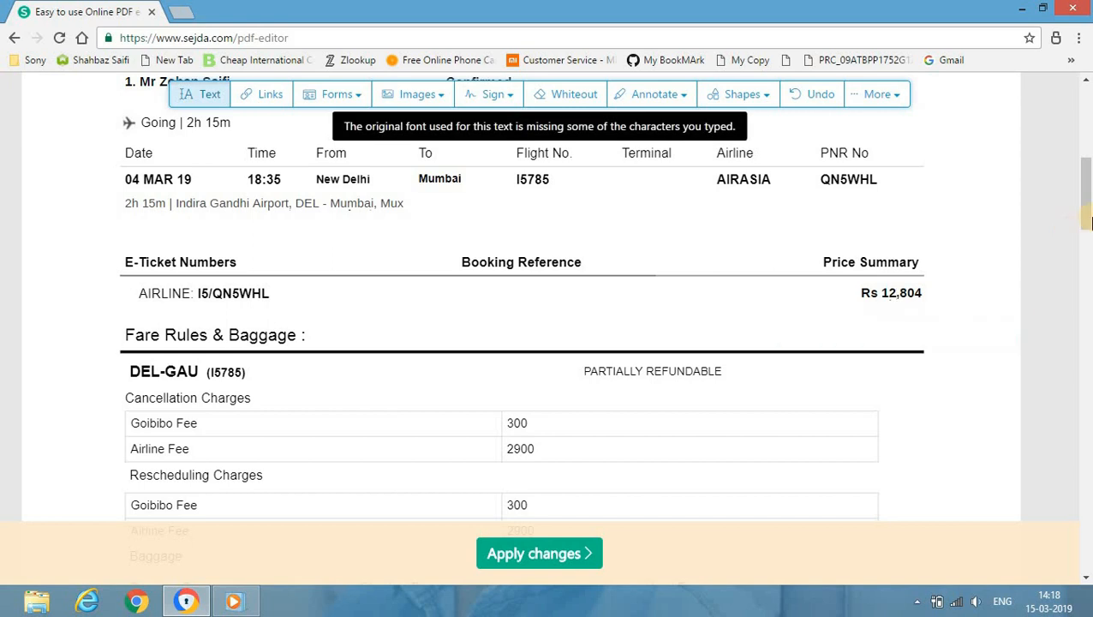
Change the flight date under the ticket's Date heading to 15 MAR 19
left_click_drag(1090, 223, 1088, 238)
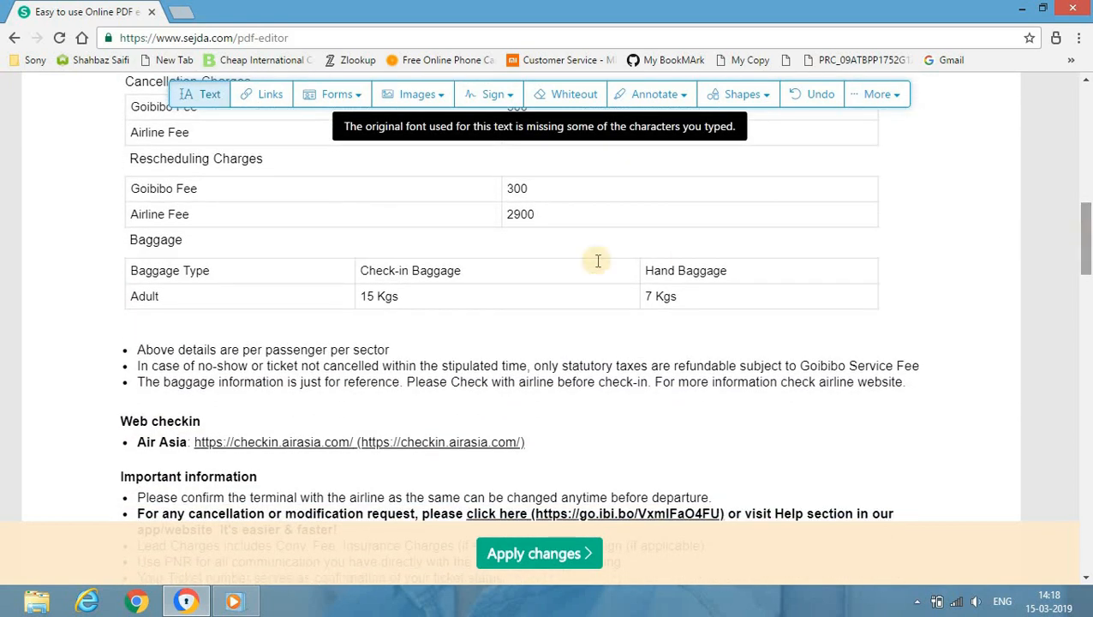
left_click_drag(1090, 289, 1090, 164)
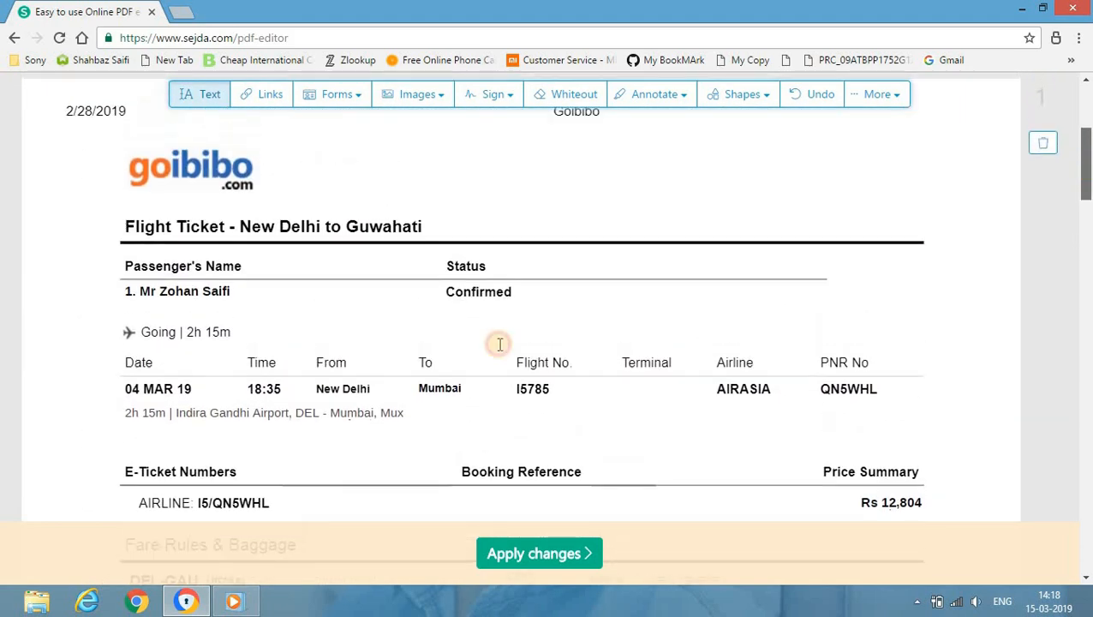
left_click(147, 388)
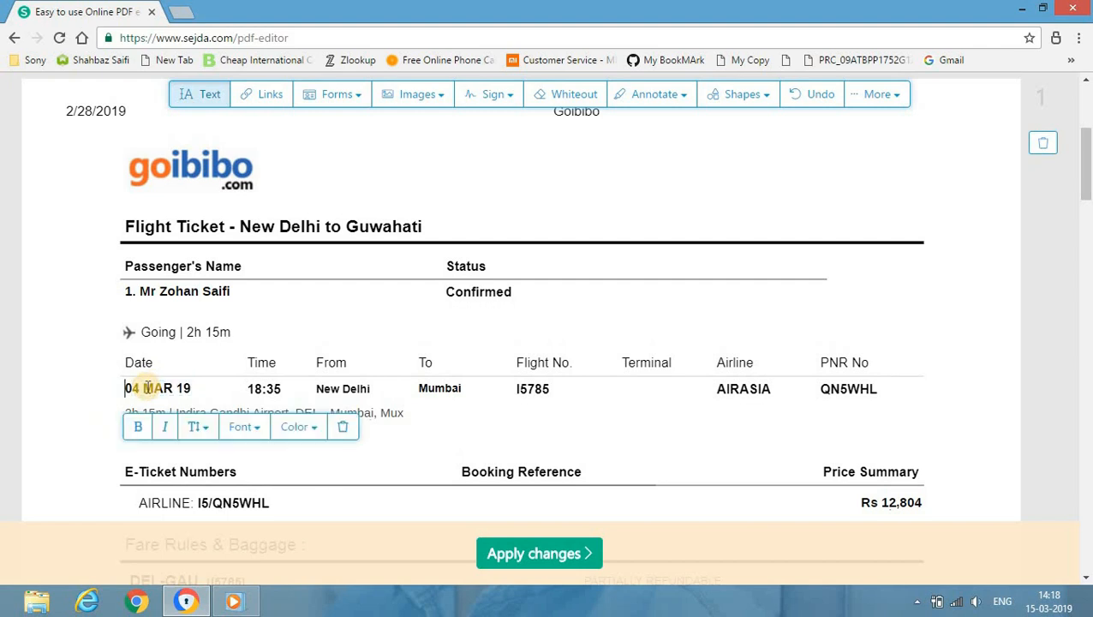
key("Delete")
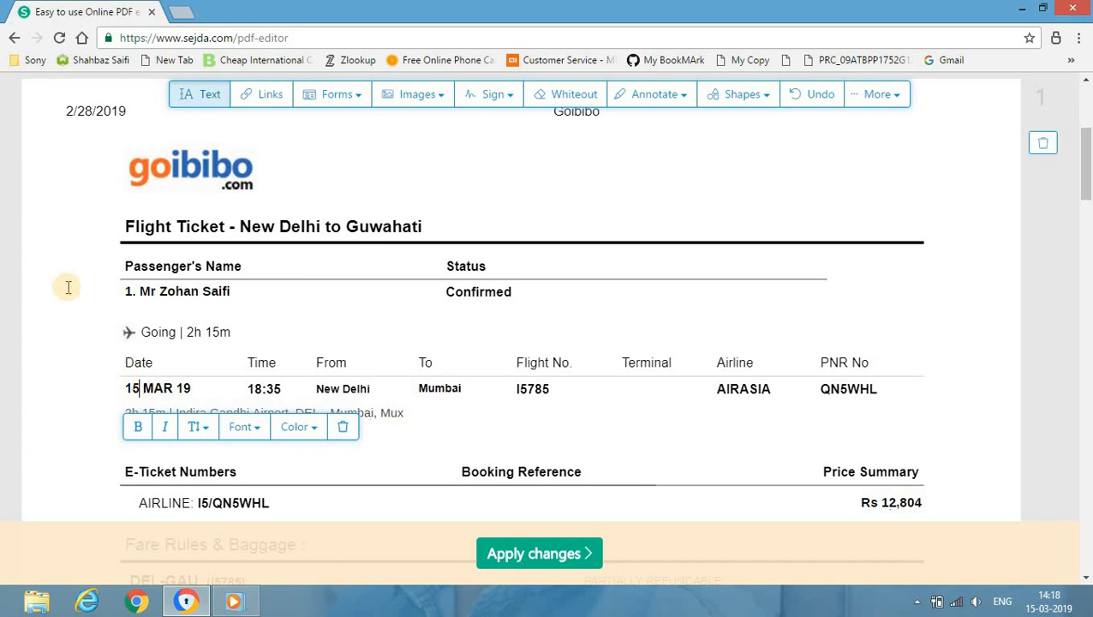
left_click(3, 240)
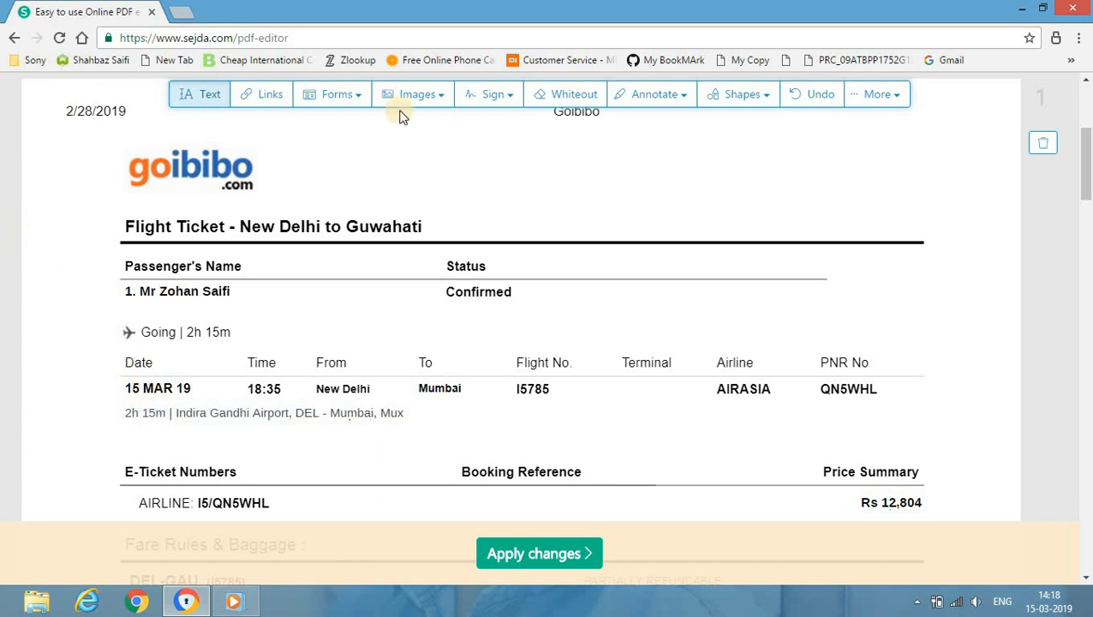
Change the issue date in the page header above the Goibibo logo to 3/13/2019
left_click(1084, 124)
scroll(282, 310, "up", 2)
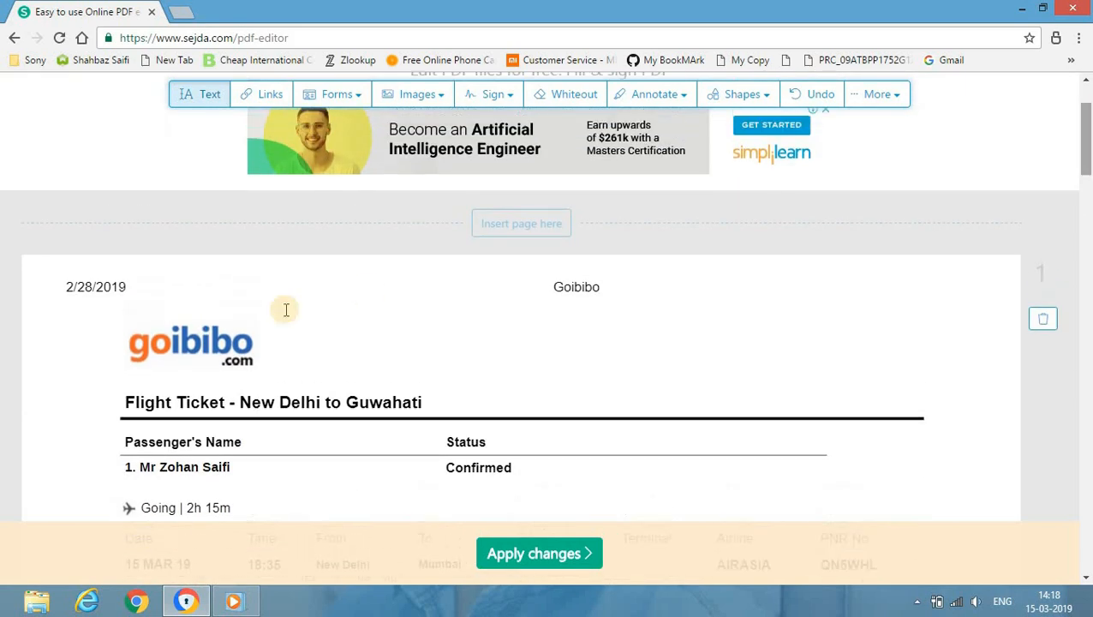
left_click(91, 330)
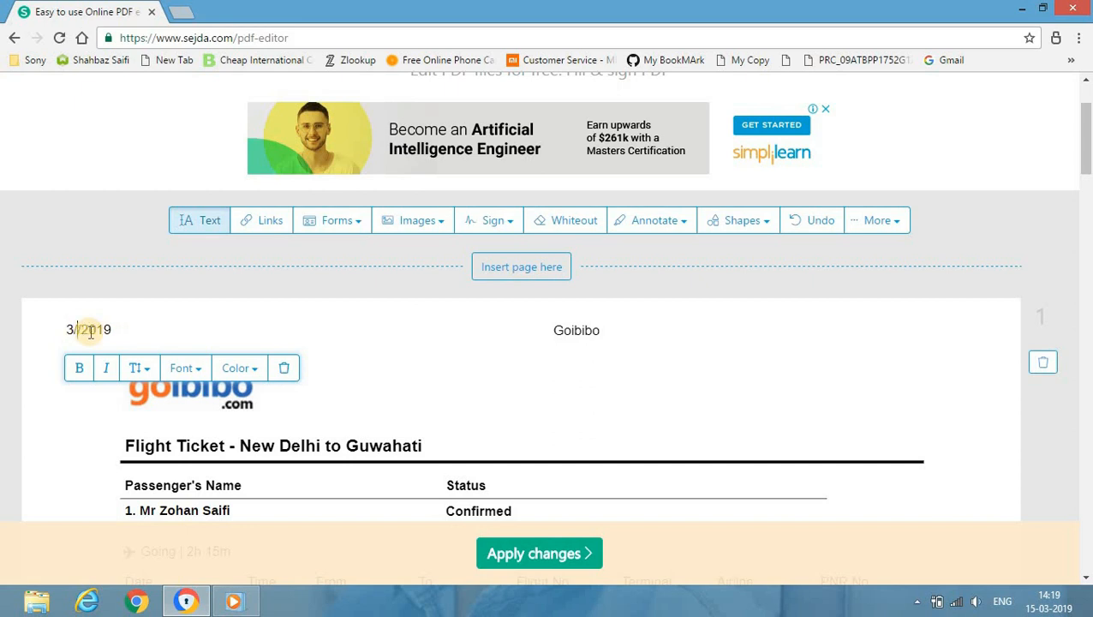
left_click(1065, 264)
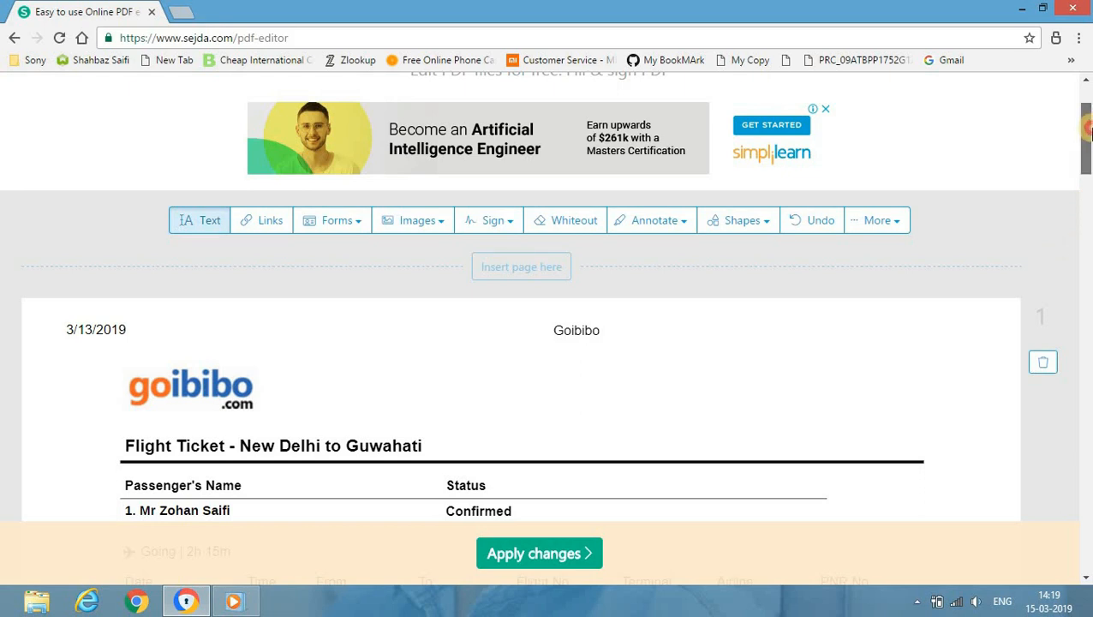
Look through the baggage, web check-in and important information sections of the ticket
left_click_drag(1088, 128, 1087, 163)
left_click_drag(1090, 180, 1089, 247)
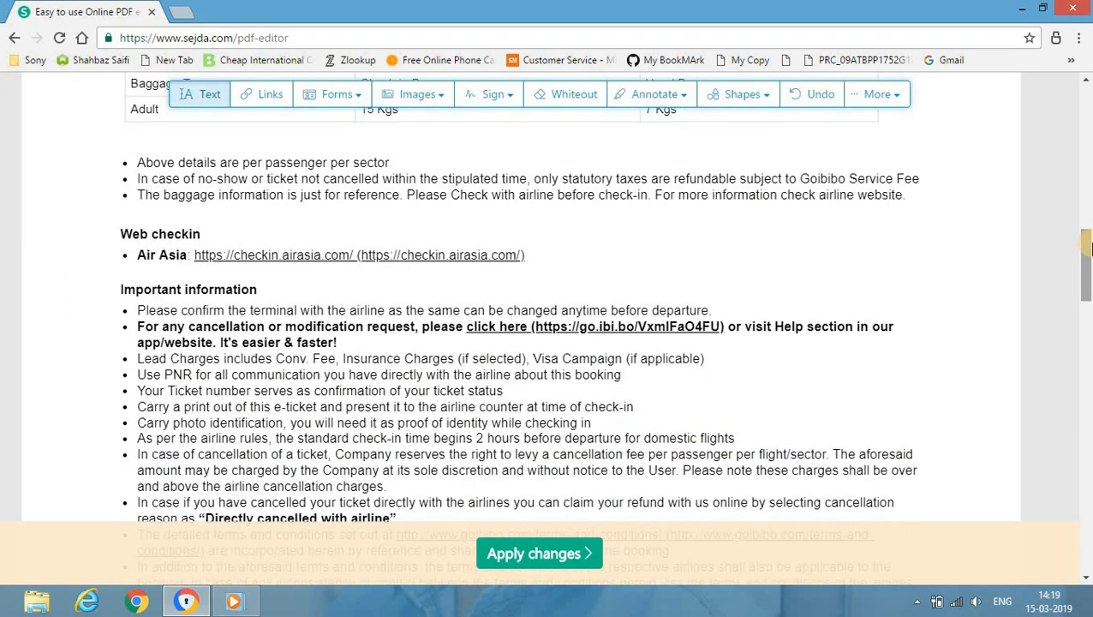